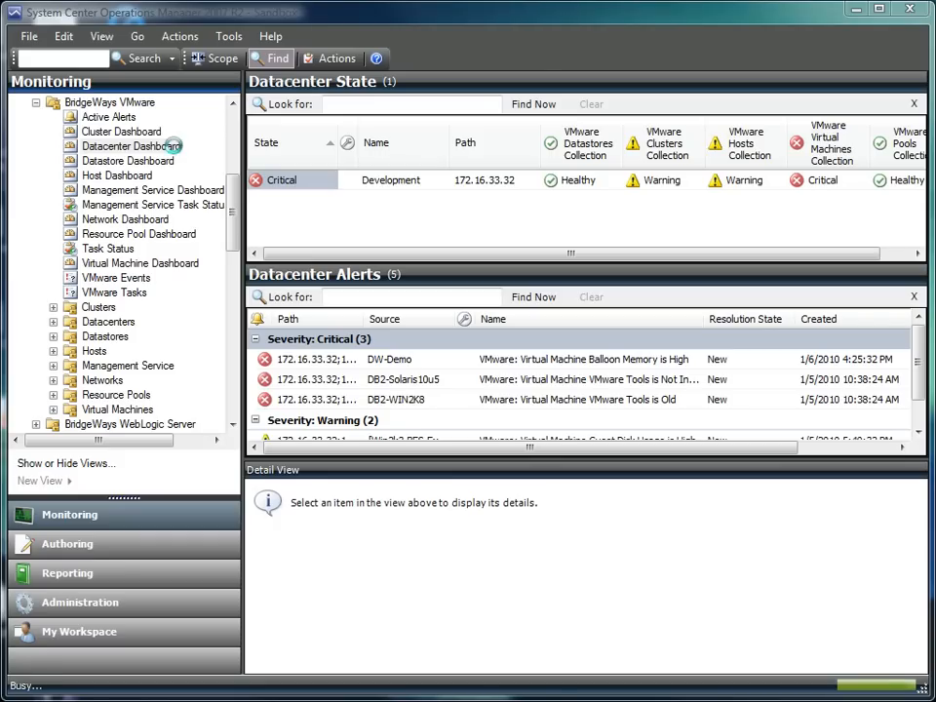
Review the states and alerts in the Cluster, Host, Virtual Machine, Resource Pool, Datastore and Datacenter dashboards
left_click(119, 134)
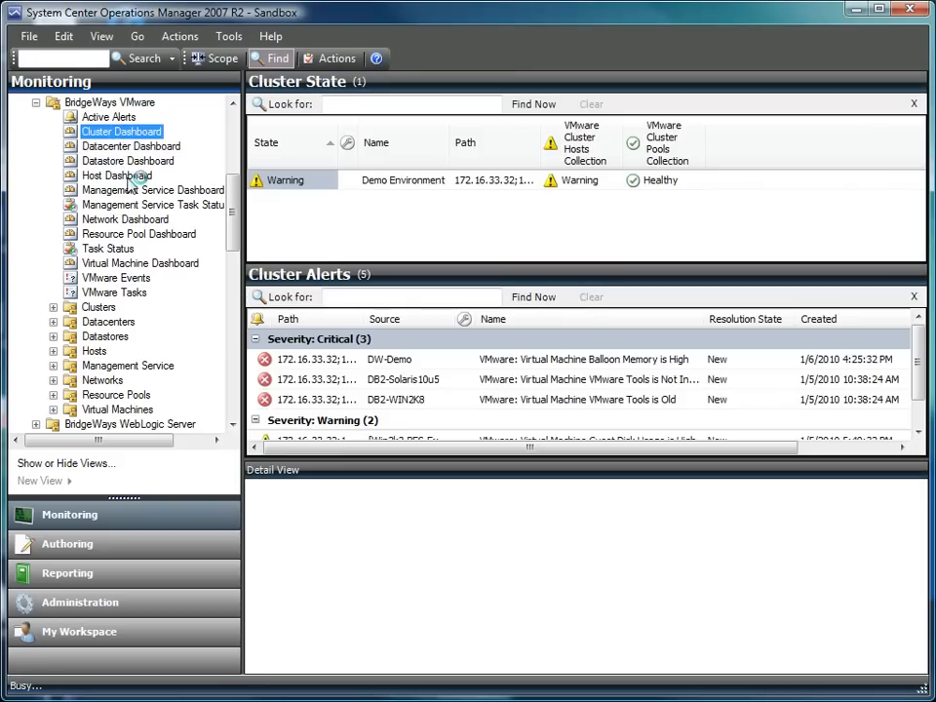
left_click(124, 176)
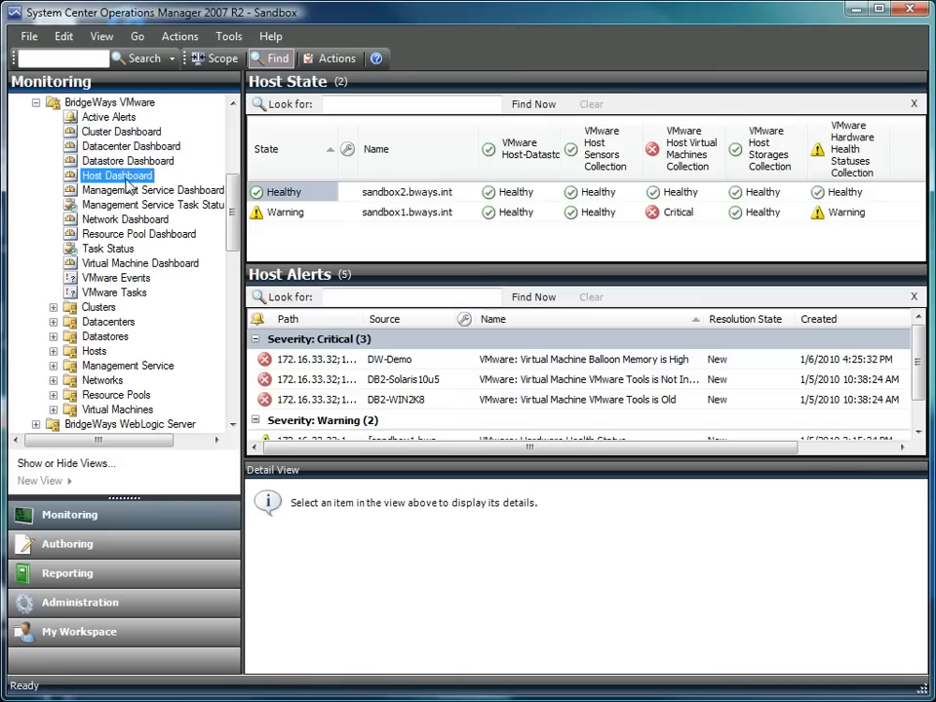
left_click(136, 264)
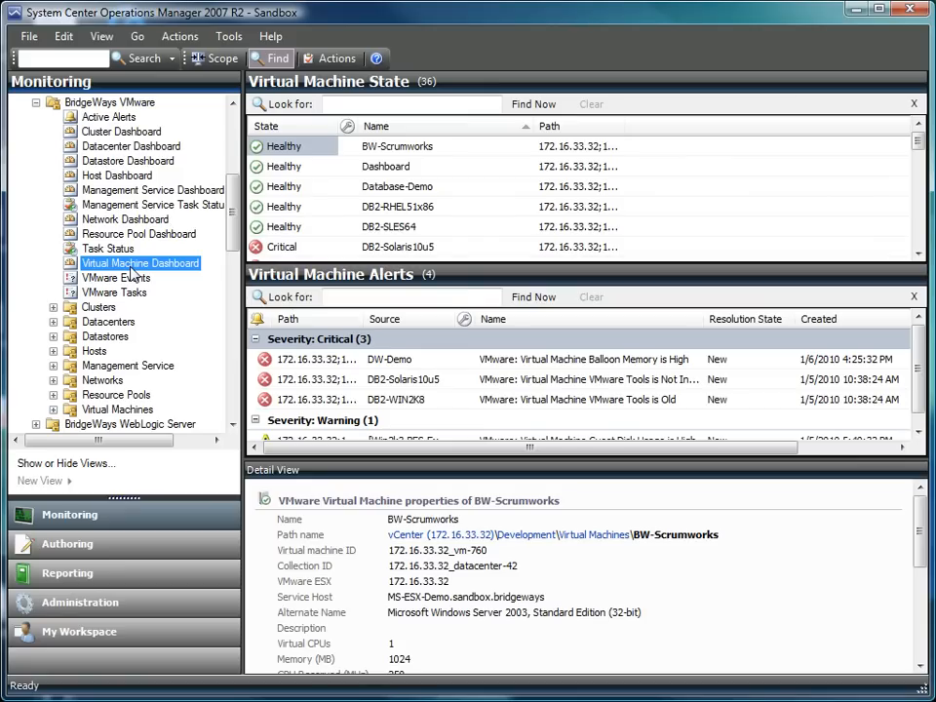
left_click(131, 234)
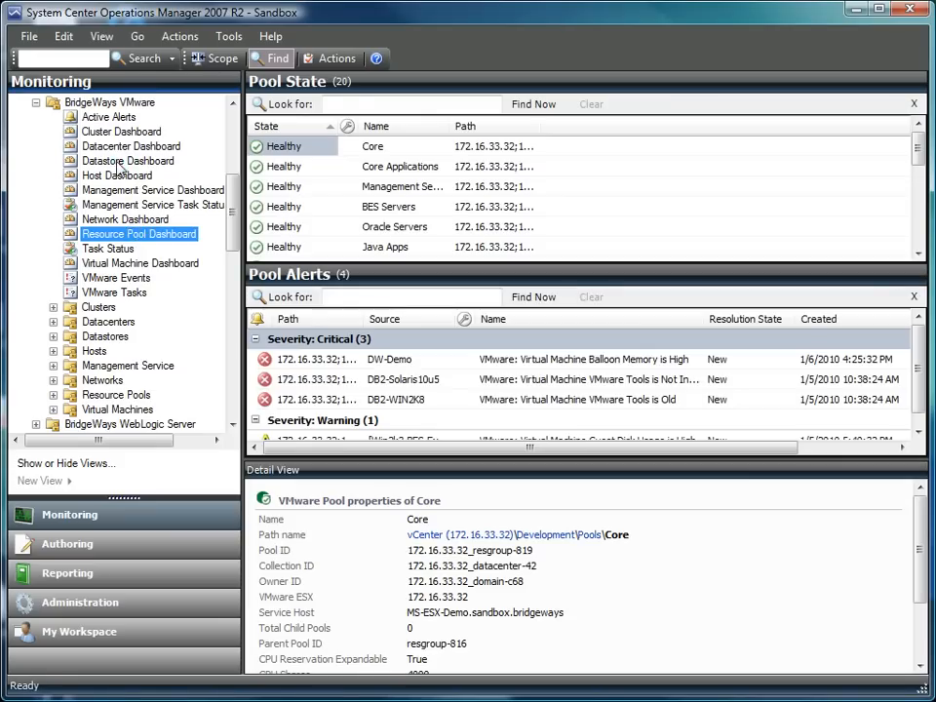
left_click(115, 161)
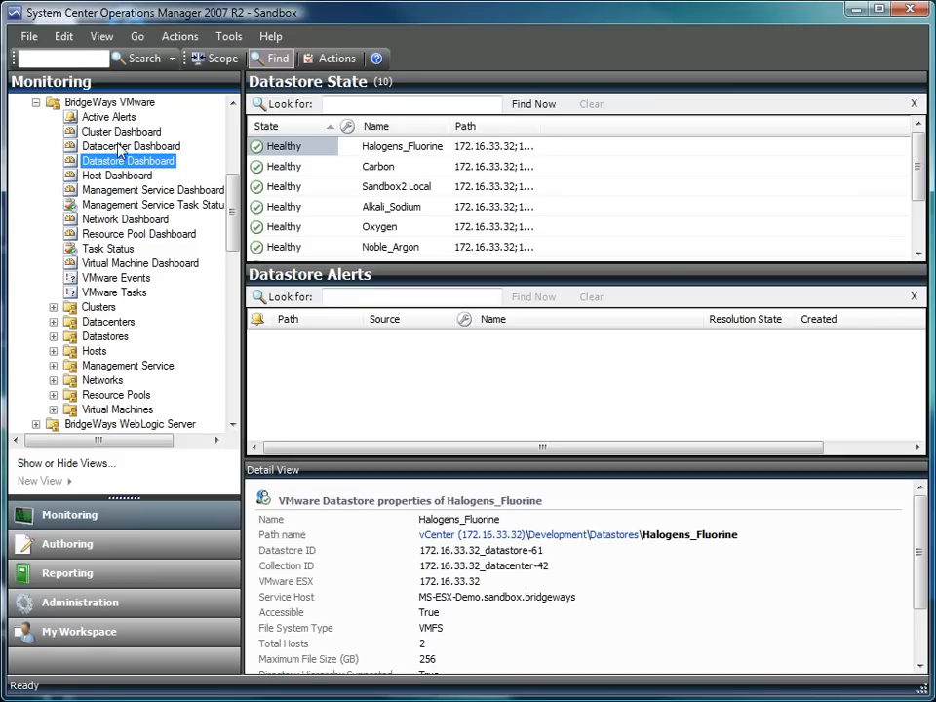
left_click(119, 148)
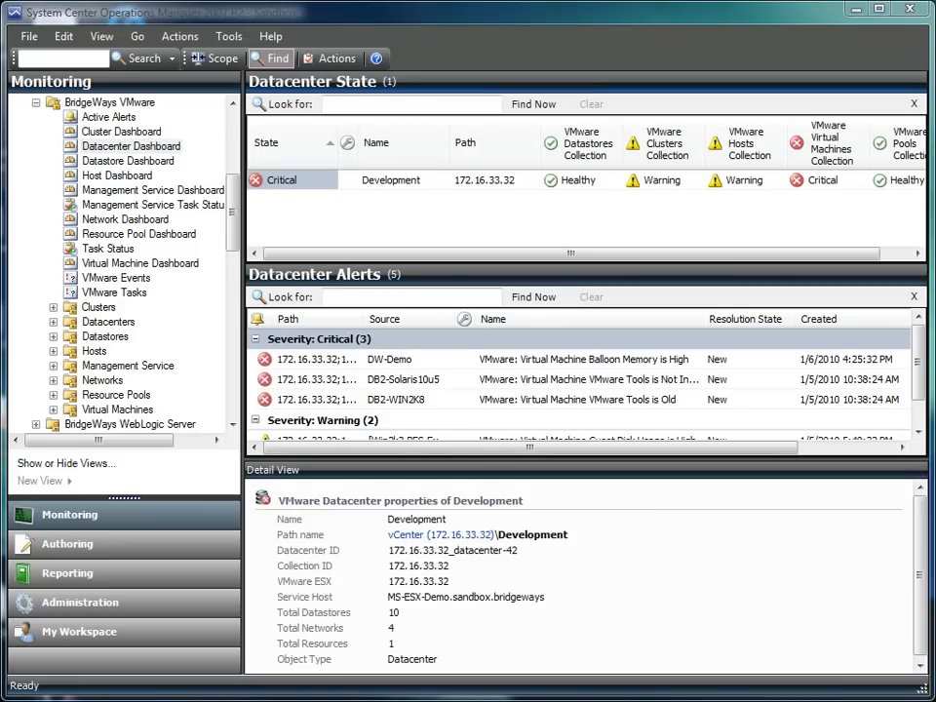
Open the Development datacenter's Health Explorer and examine the hosts availability branch down to sandbox1's RAID 1 Logical Volume hardware health monitor, then collapse Availability
left_click(868, 700)
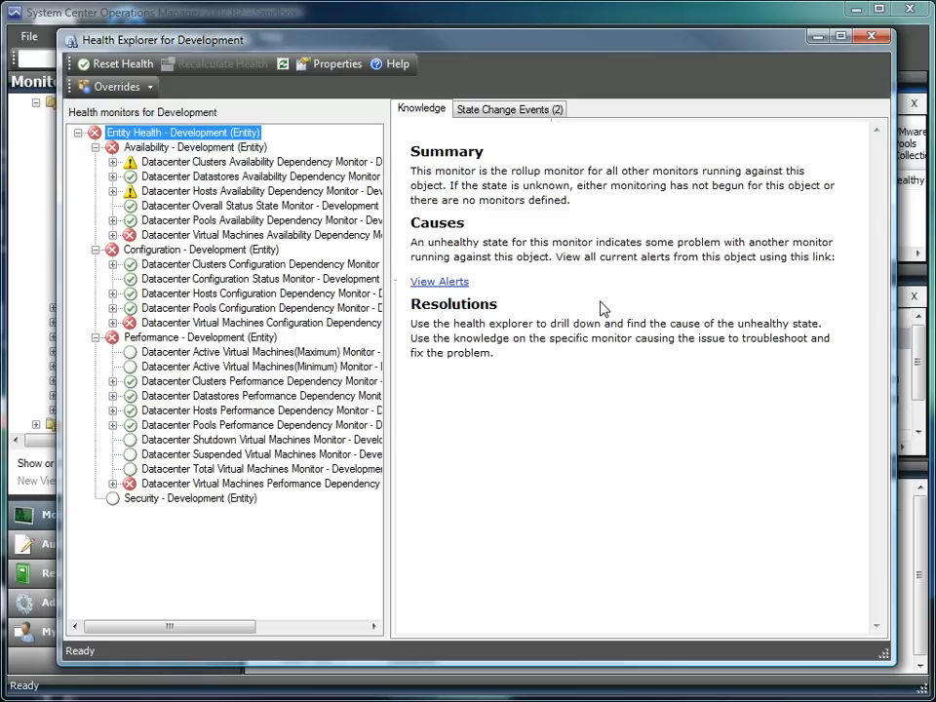
left_click(113, 192)
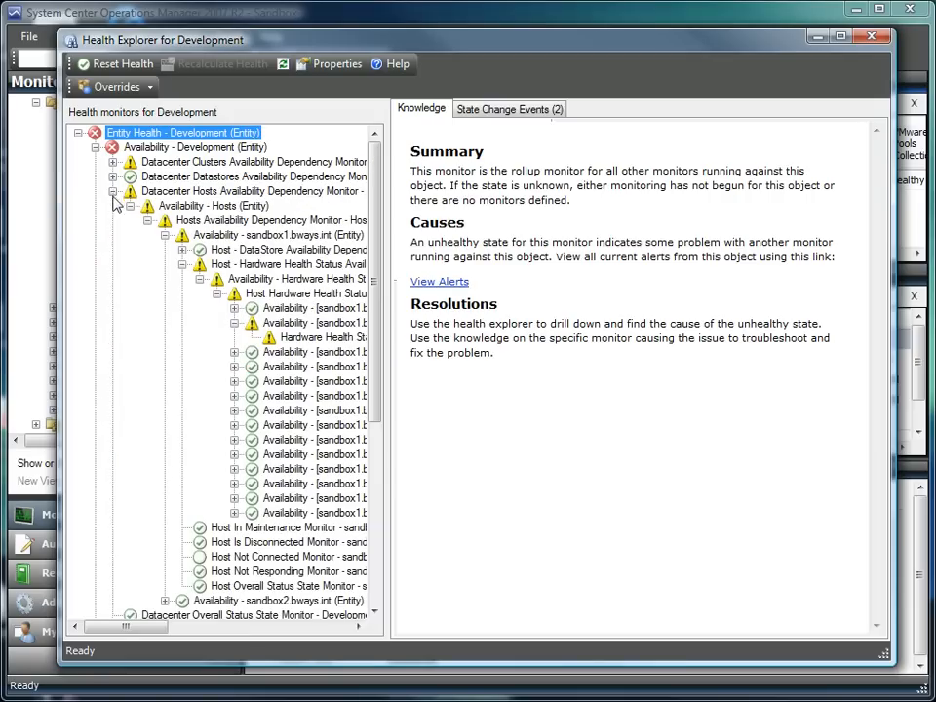
left_click_drag(156, 627, 201, 627)
left_click(244, 337)
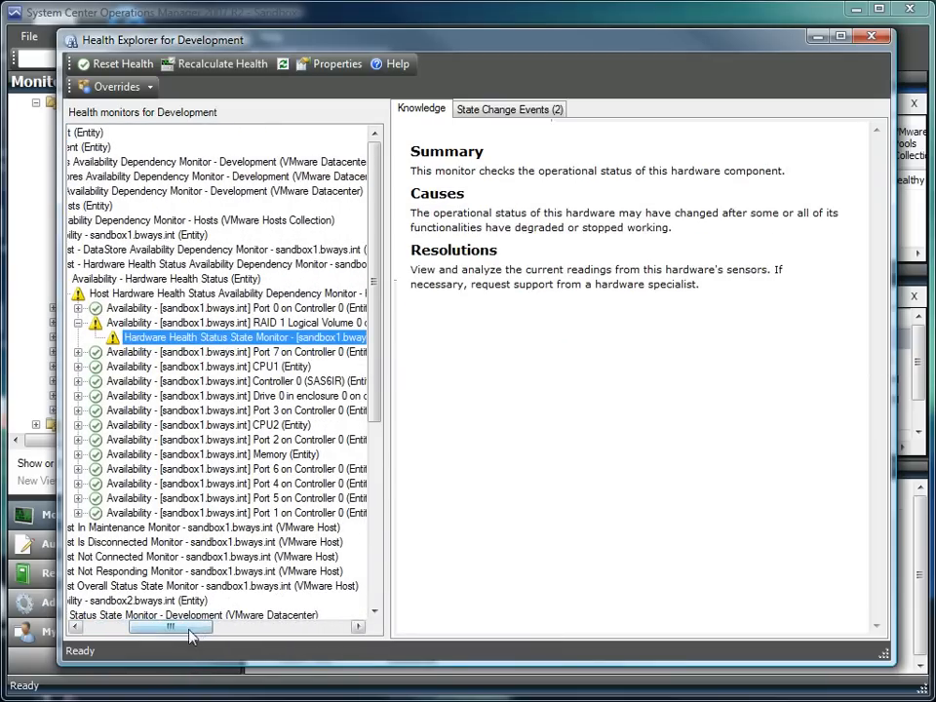
left_click_drag(191, 632, 135, 628)
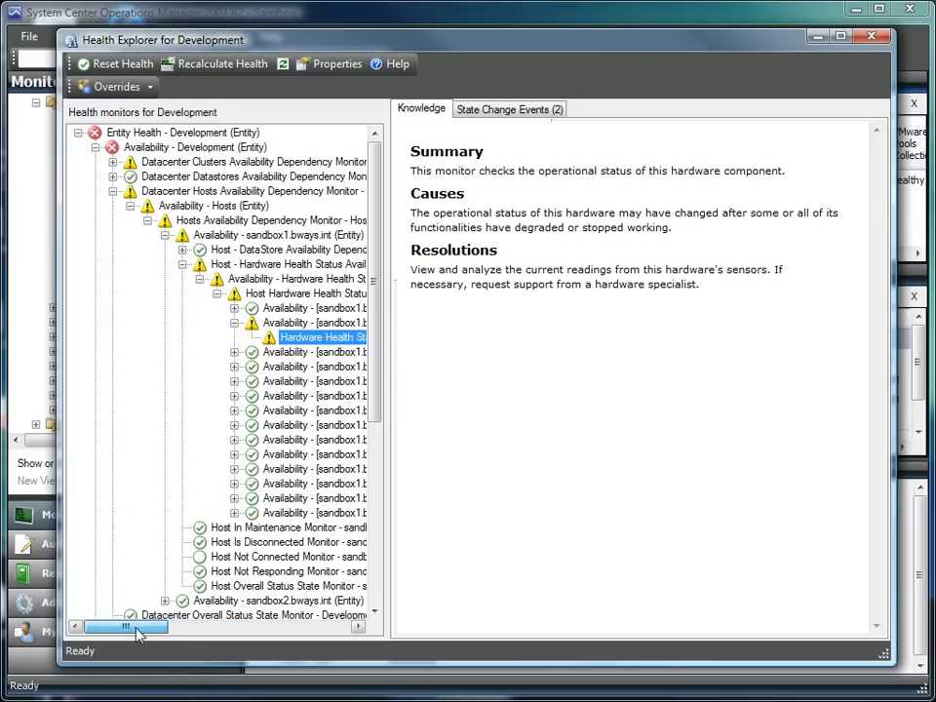
left_click(95, 147)
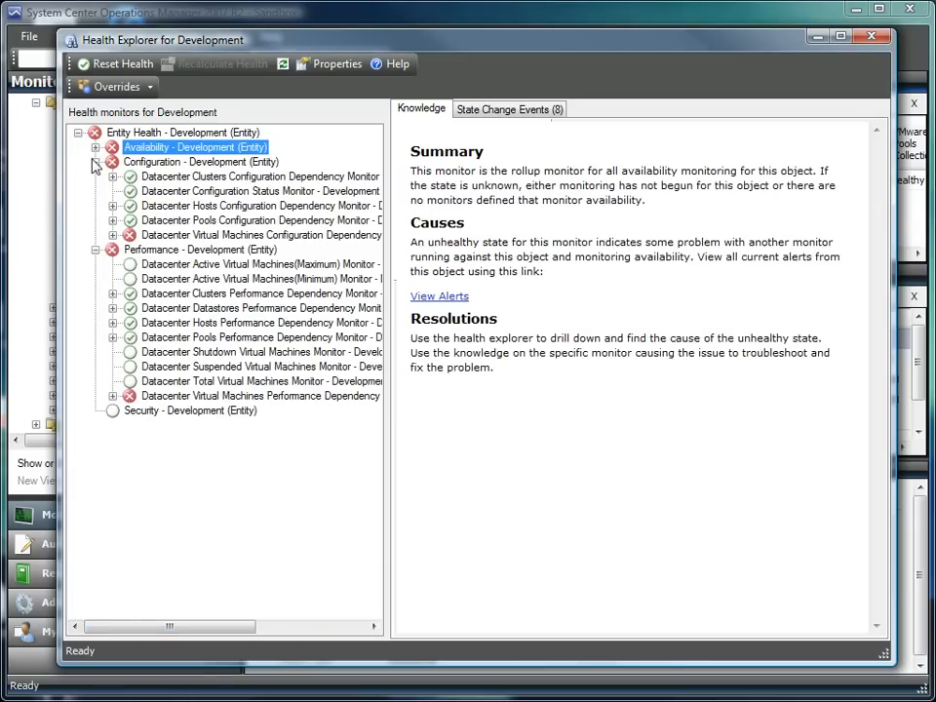
Examine the VMware Tools Old monitor for Win2k3-BES-Exchange2k7 under the datacenter's virtual machines configuration monitor, and collapse that branch
left_click(113, 235)
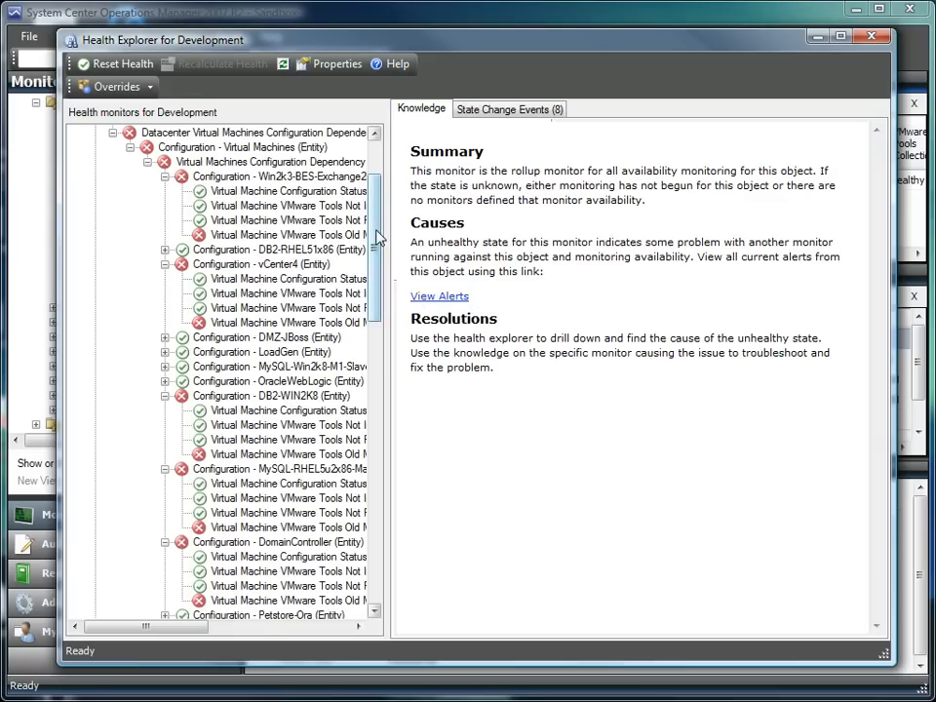
left_click_drag(150, 626, 198, 632)
left_click(244, 235)
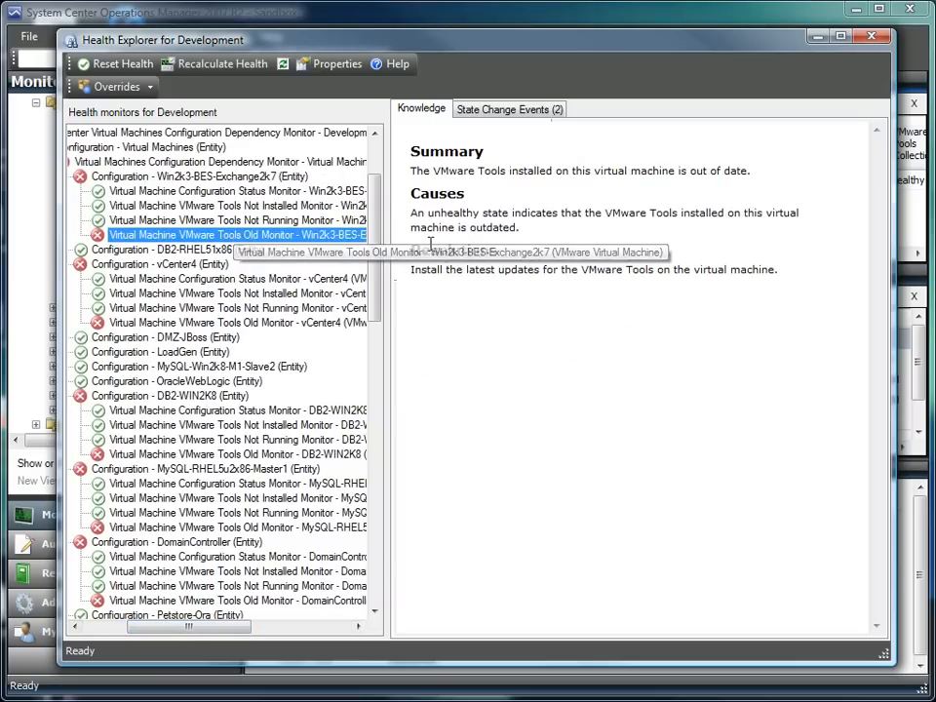
left_click_drag(188, 627, 147, 627)
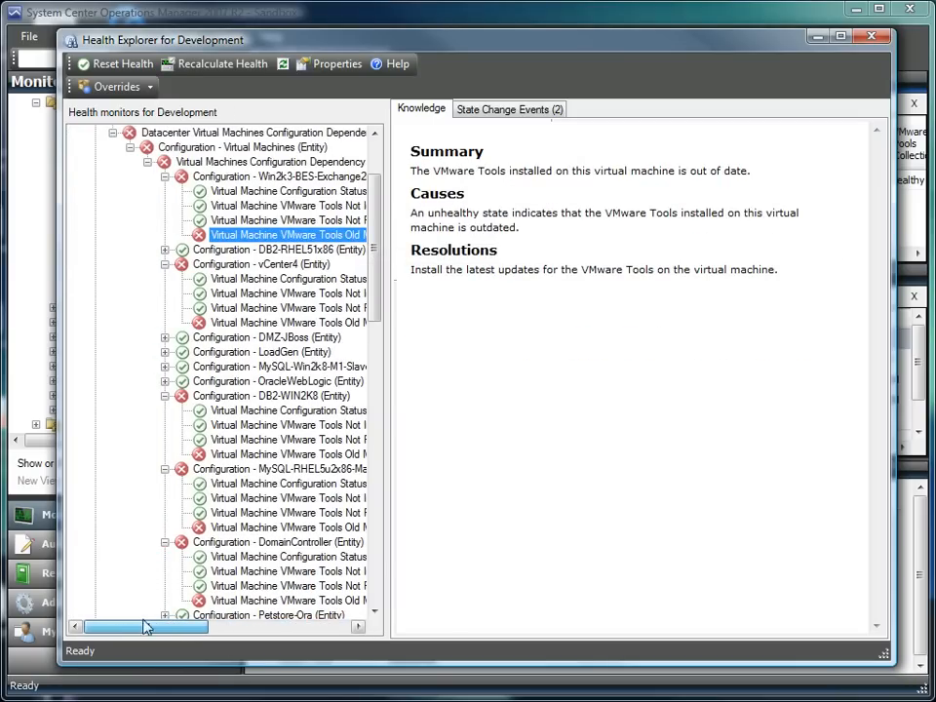
left_click(112, 132)
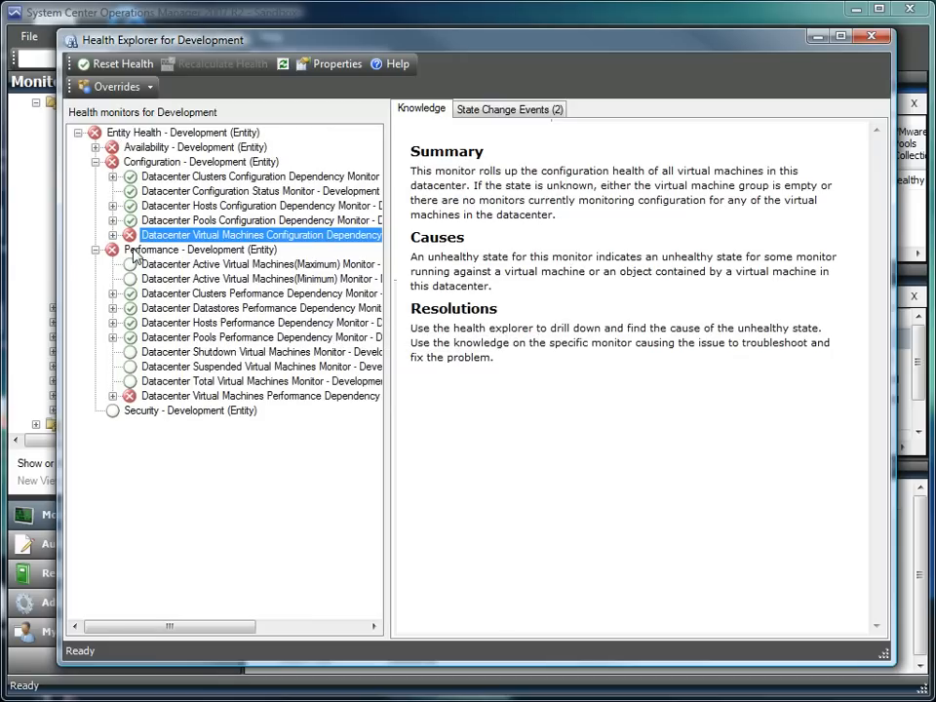
Expand the datacenter's virtual machines performance monitor and read the guest disk monitor knowledge for Win2k3-BES-Exchange2k7
left_click(112, 396)
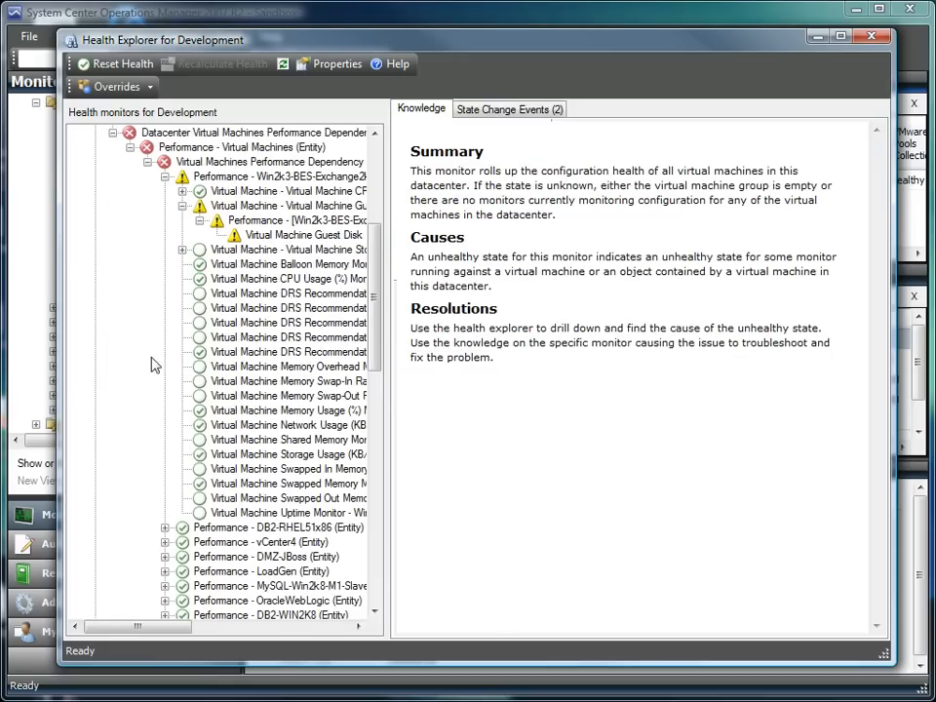
left_click(239, 234)
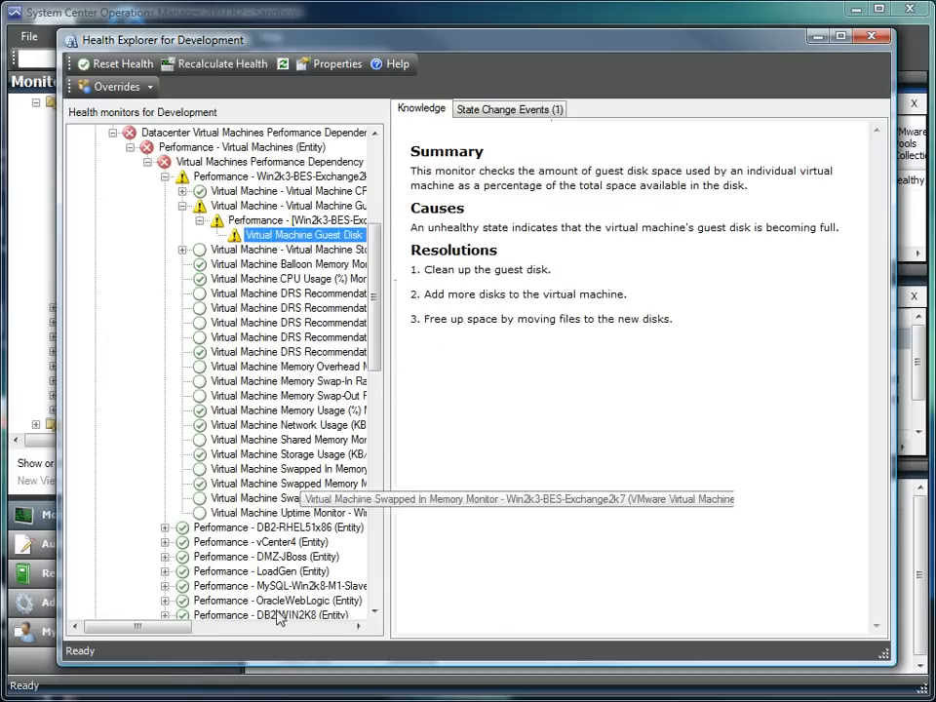
left_click_drag(141, 627, 118, 630)
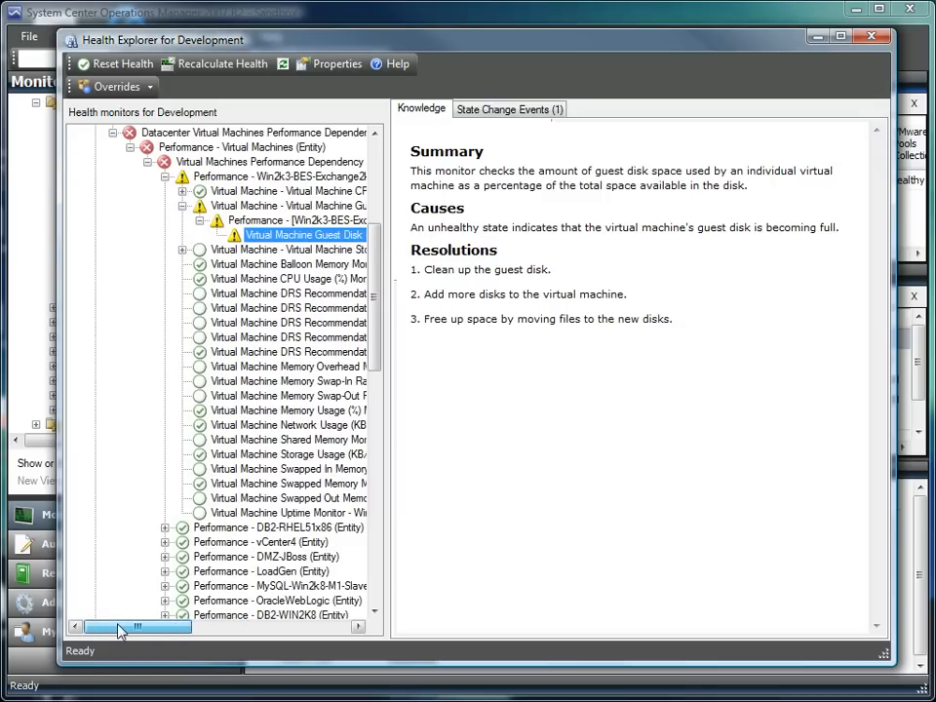
Read the Virtual Machine Balloon Memory Monitor knowledge for DW-Demo and close Health Explorer
scroll(366, 356, "down", 6)
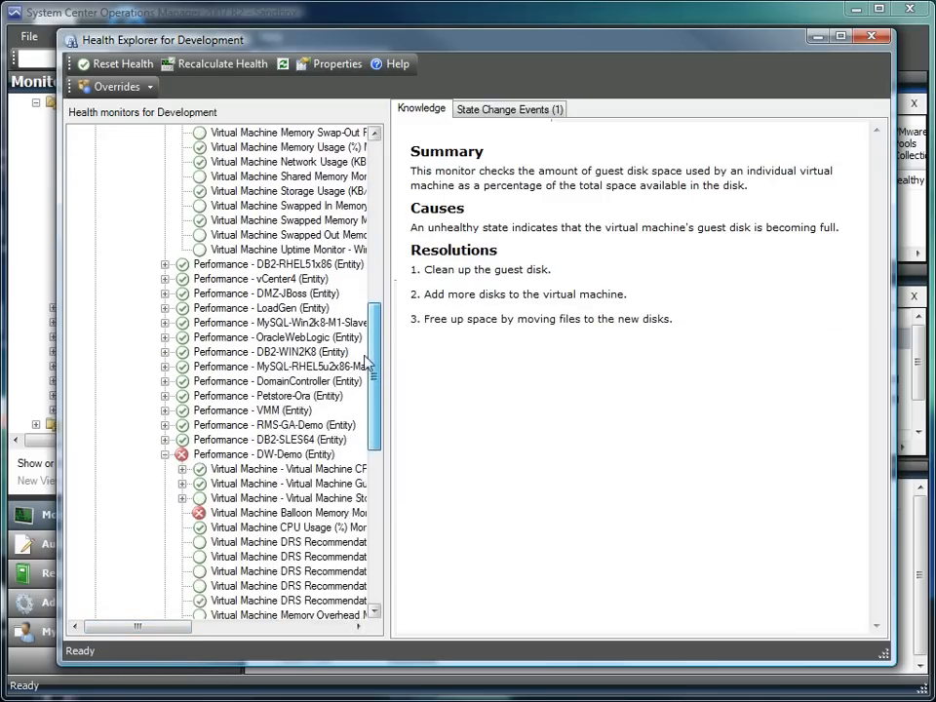
scroll(367, 360, "down", 2)
left_click(333, 411)
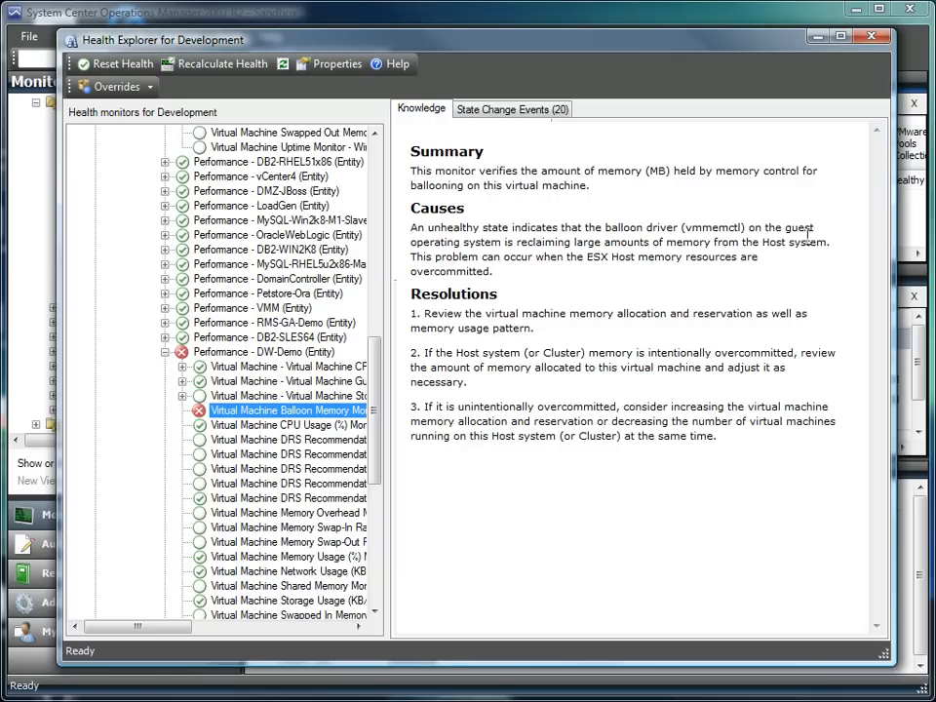
left_click(871, 36)
View the monitor override properties of DW-Demo's balloon memory alert for the object DW-Demo, and close them without changes
left_click(395, 360)
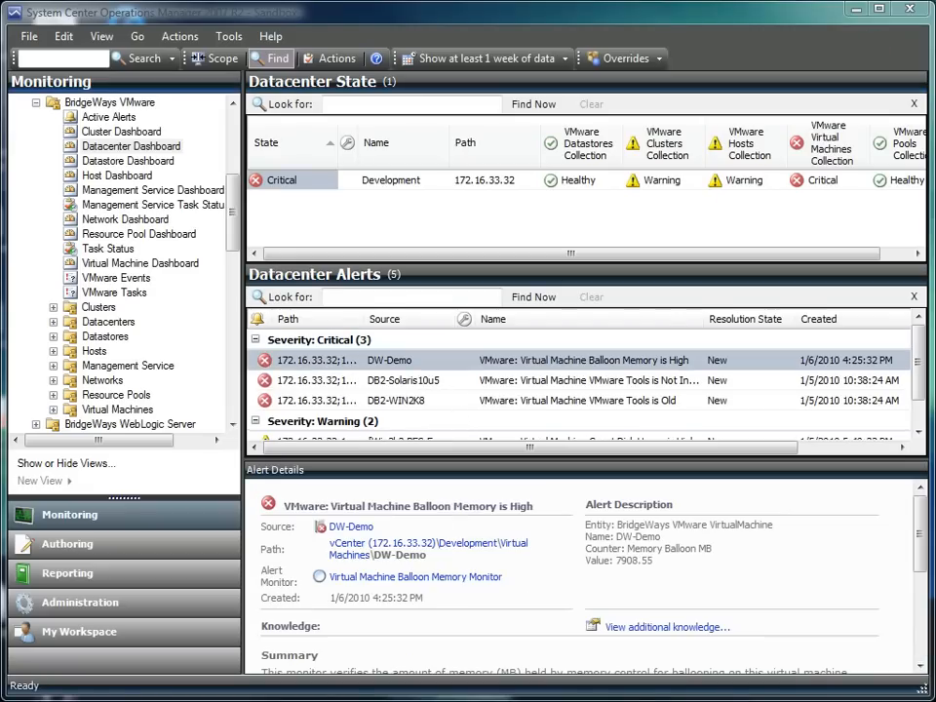
right_click(343, 363)
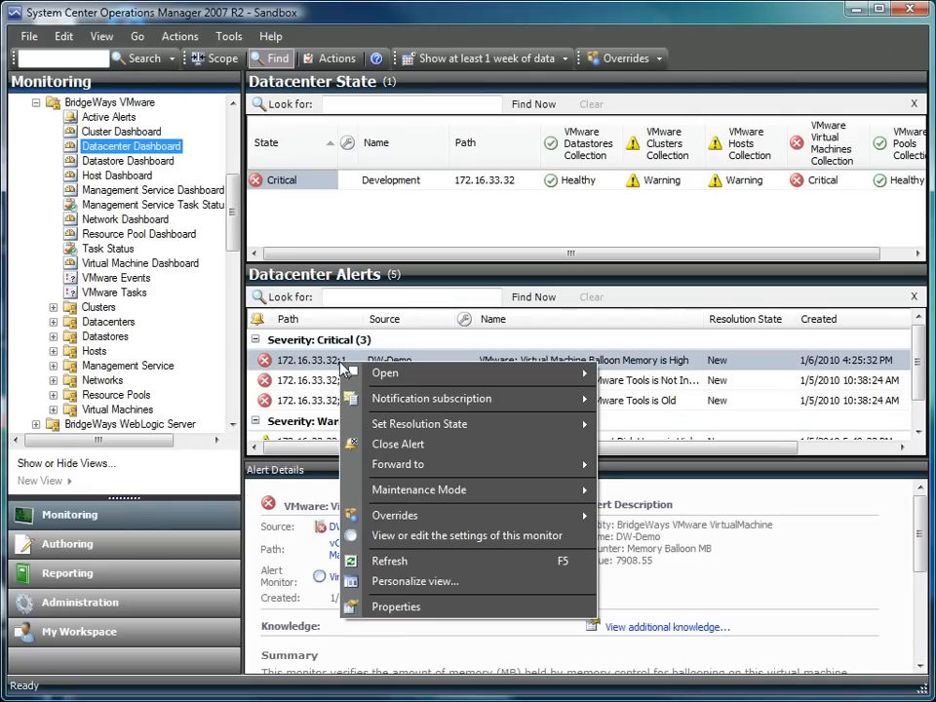
mouse_move(418, 423)
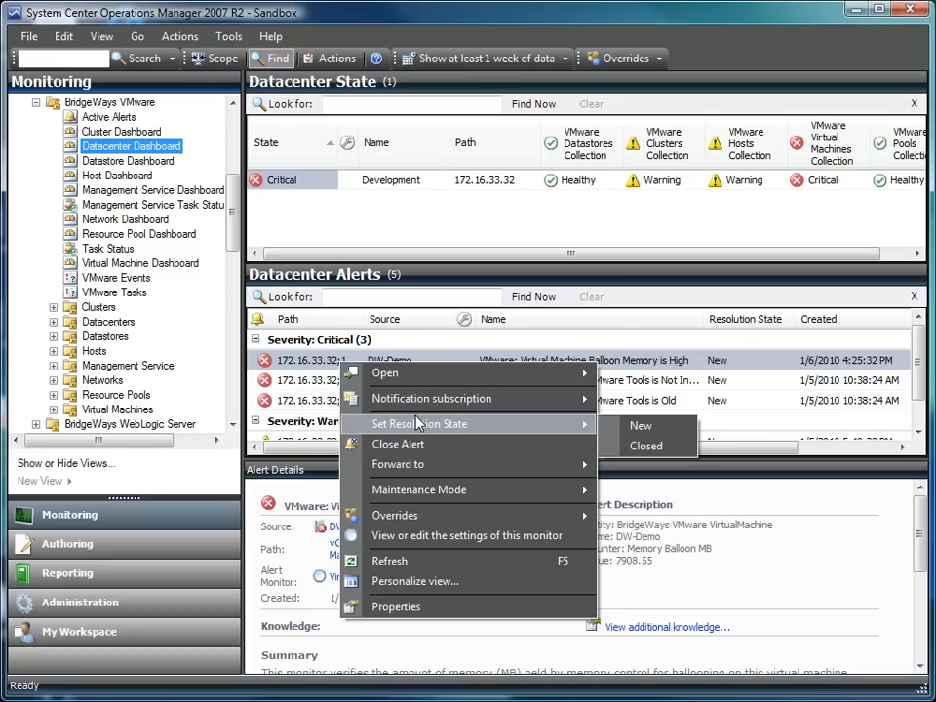
mouse_move(479, 515)
mouse_move(741, 538)
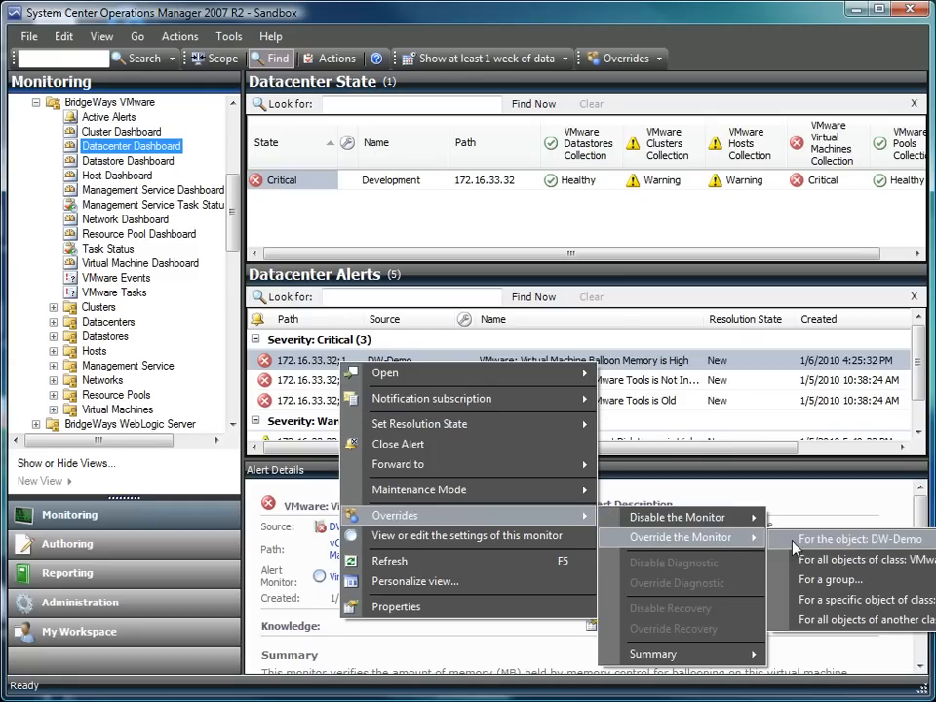
left_click(829, 539)
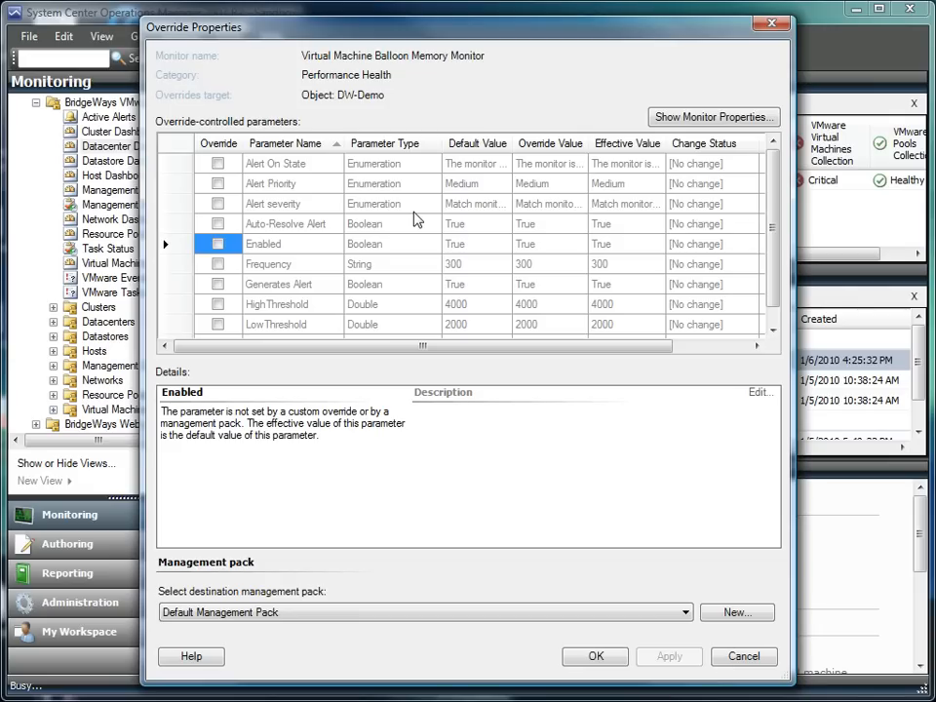
left_click(773, 23)
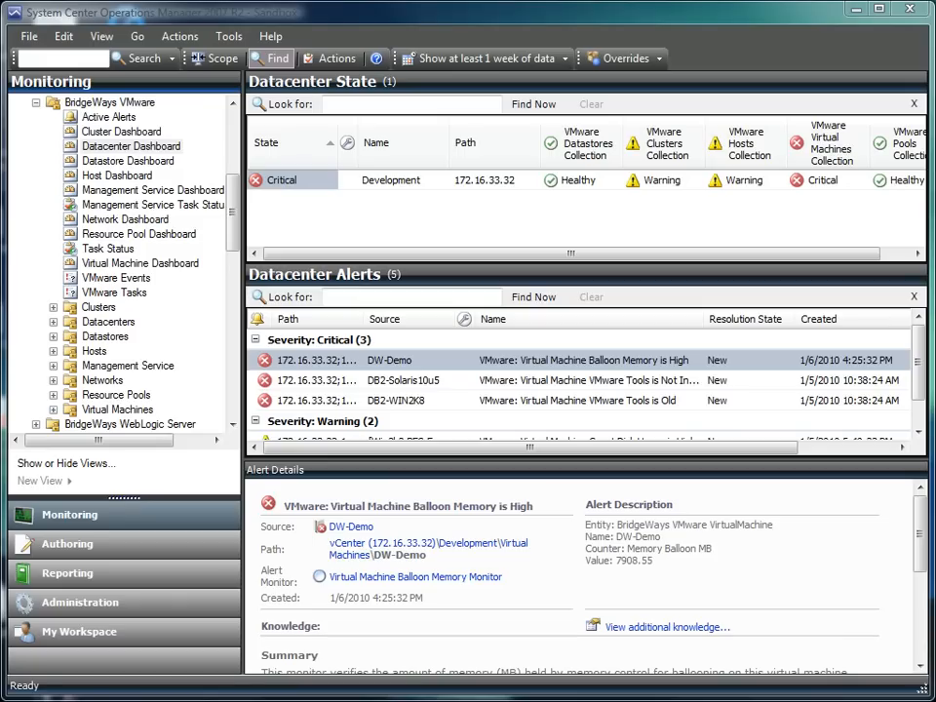
Expand the Clusters, Hosts and Resource Pools folders and display the Pool Memory Capacity performance charts
left_click(52, 307)
scroll(68, 326, "down", 2)
left_click(52, 337)
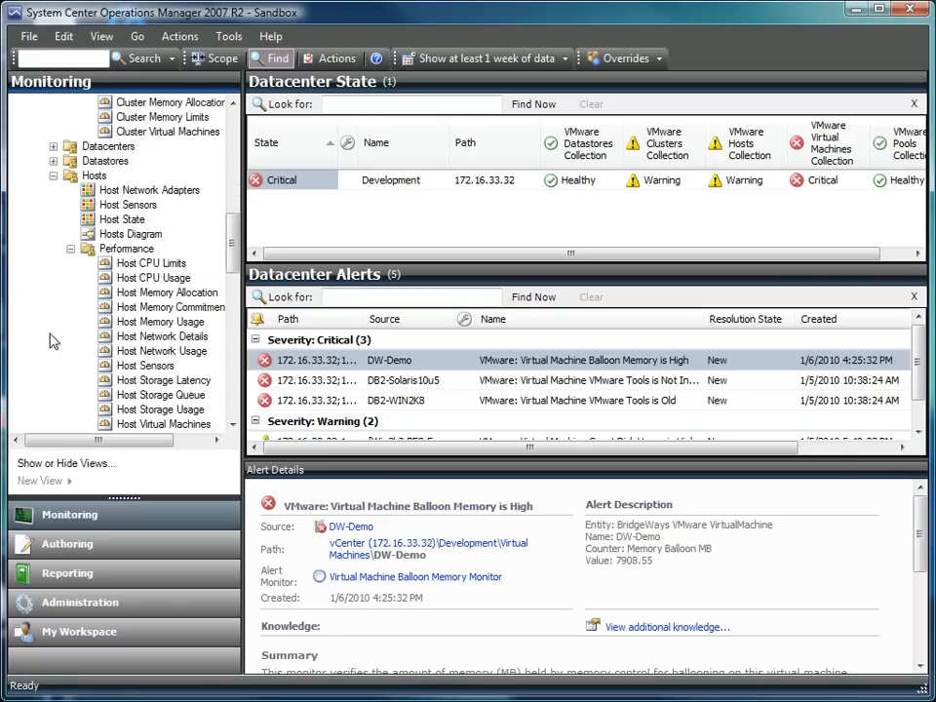
scroll(56, 307, "down", 2)
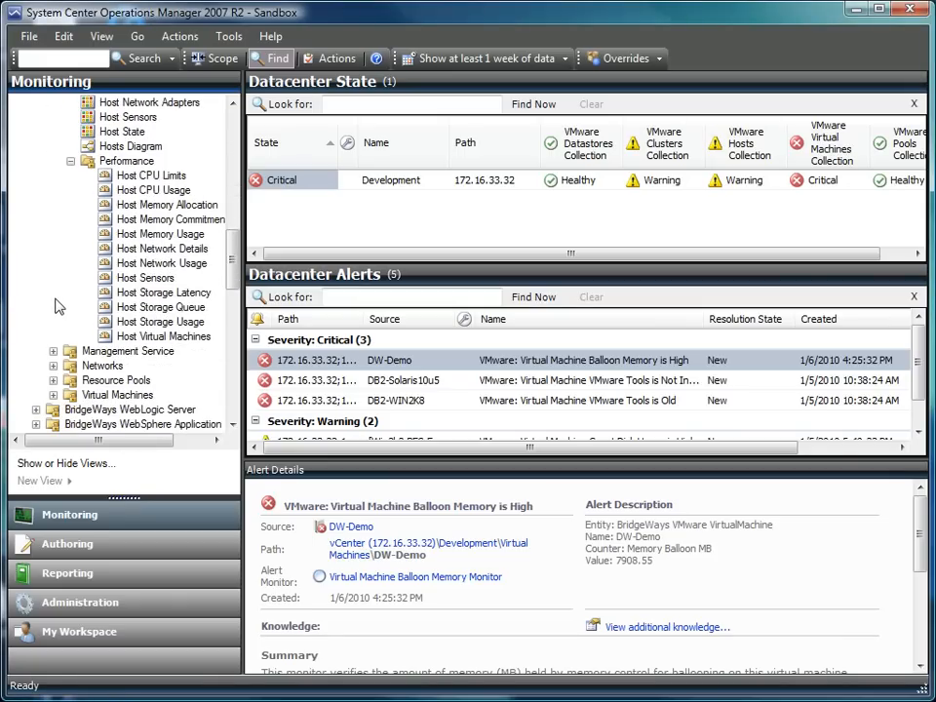
left_click(53, 380)
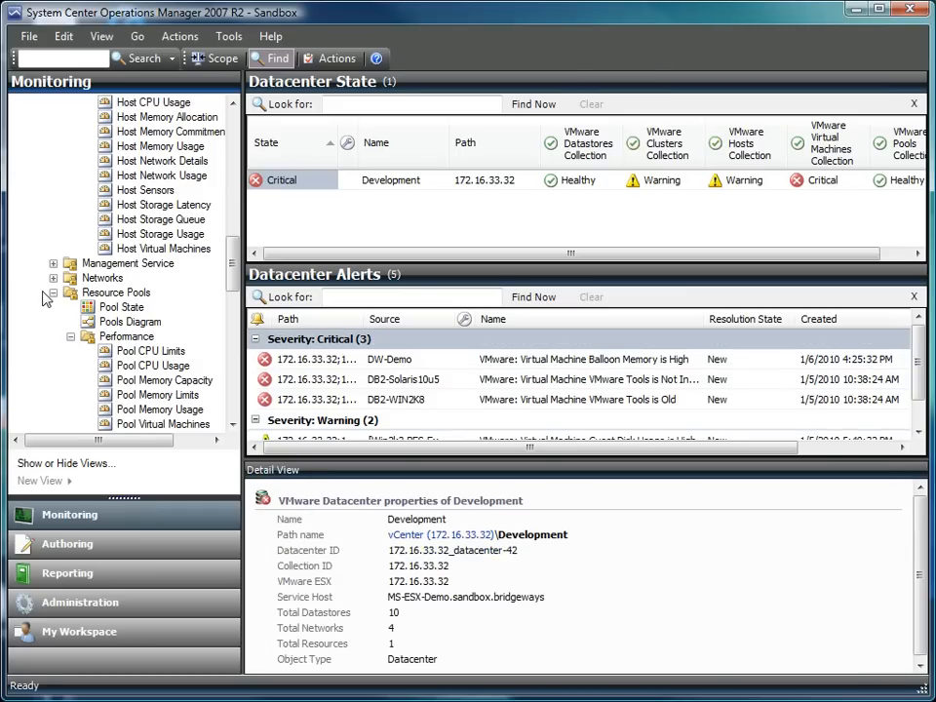
left_click(170, 382)
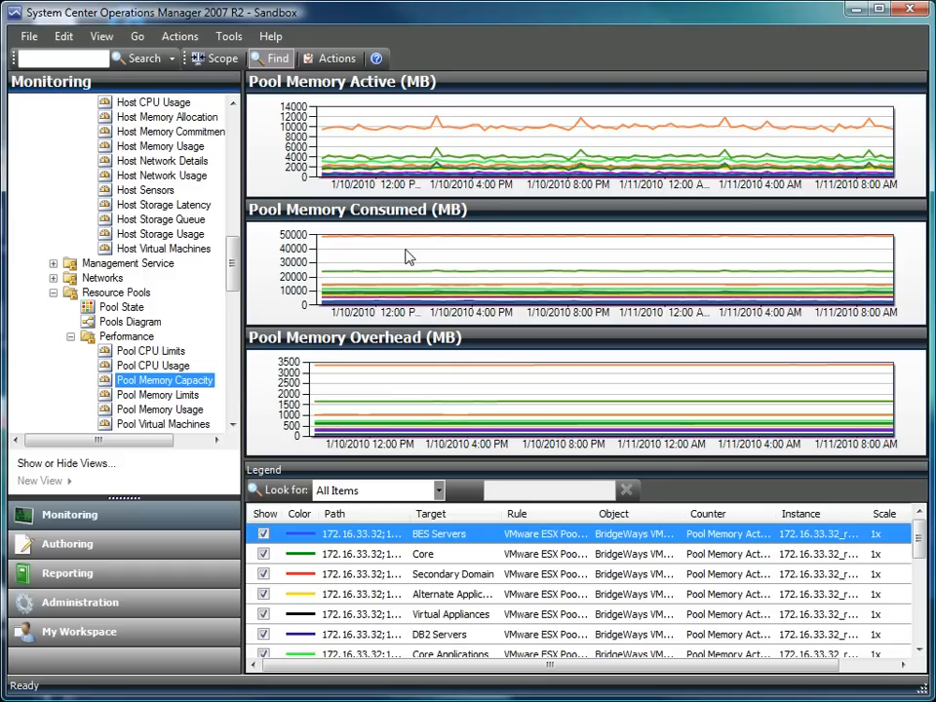
left_click(353, 126)
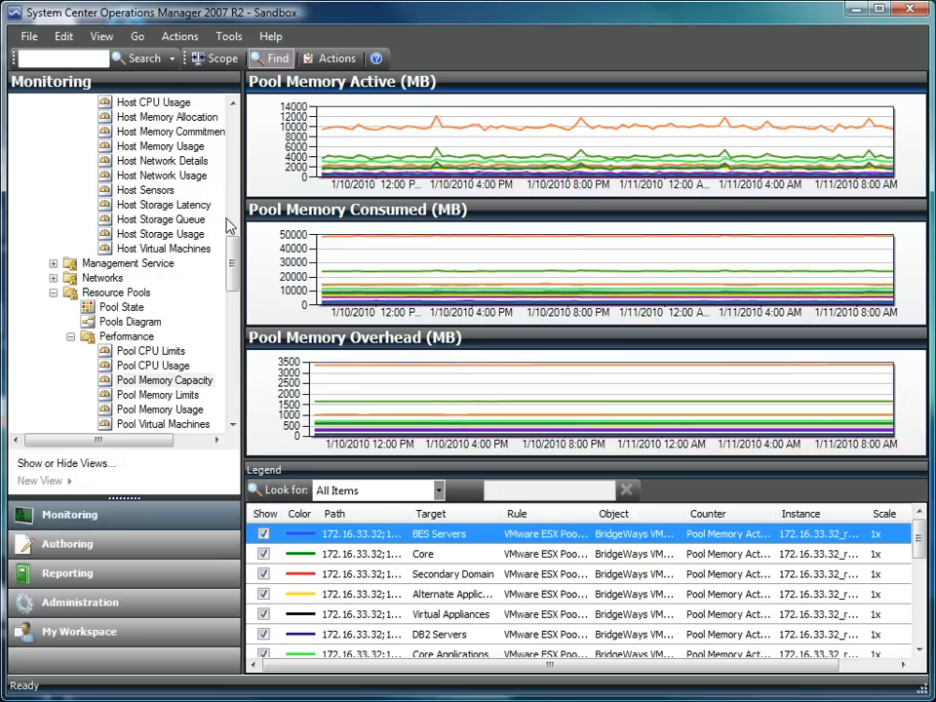
Expand the Virtual Machines folder and review its DRS rating, memory balloon and swap, and virtual CPU performance charts
left_click_drag(232, 261, 238, 289)
left_click(53, 234)
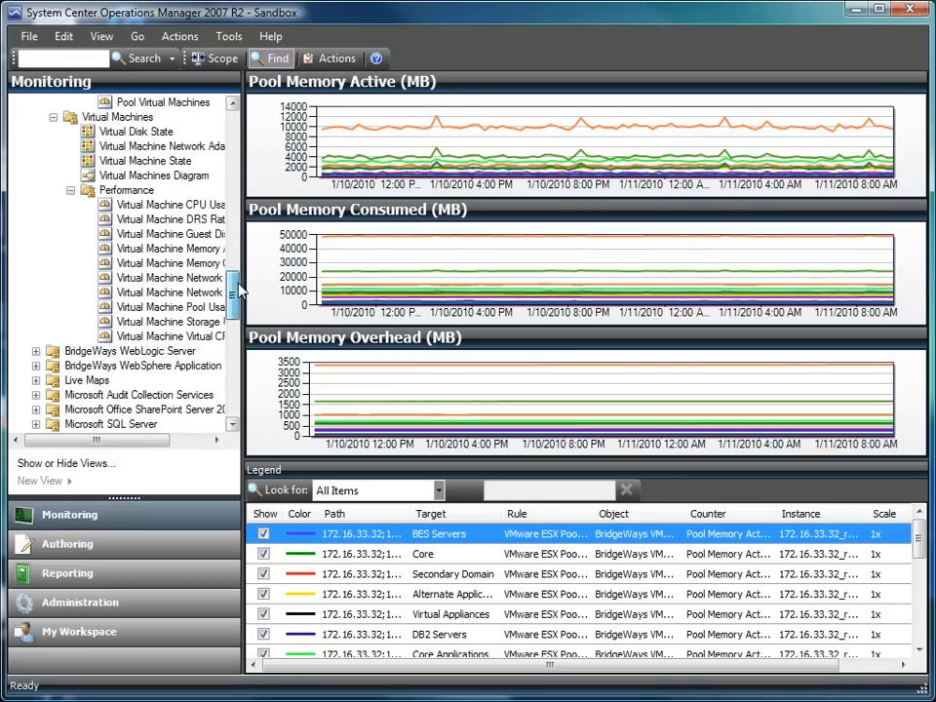
left_click(153, 235)
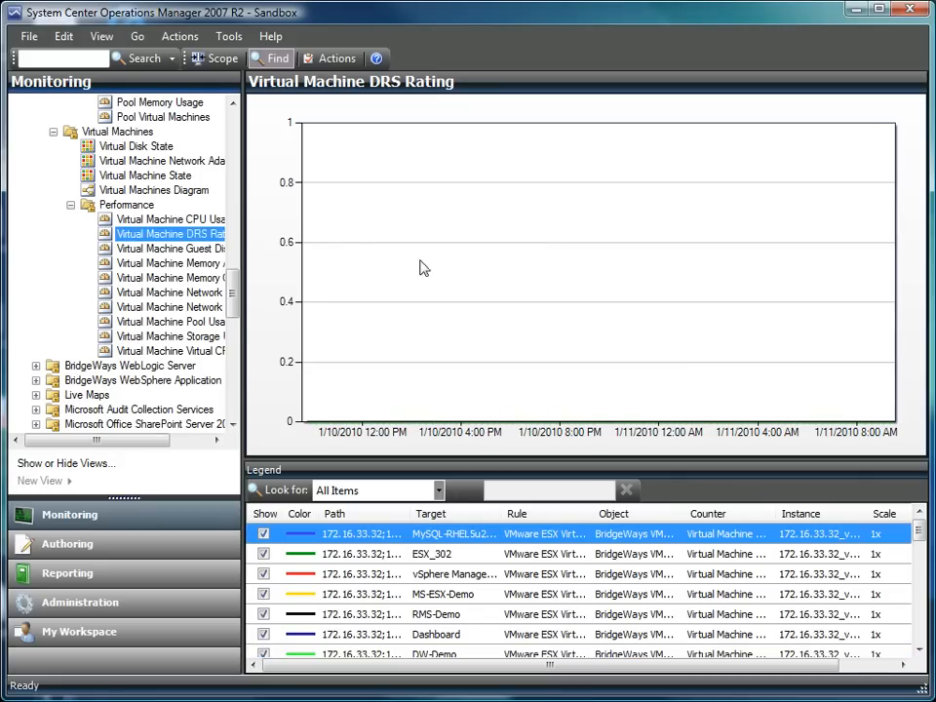
left_click(210, 277)
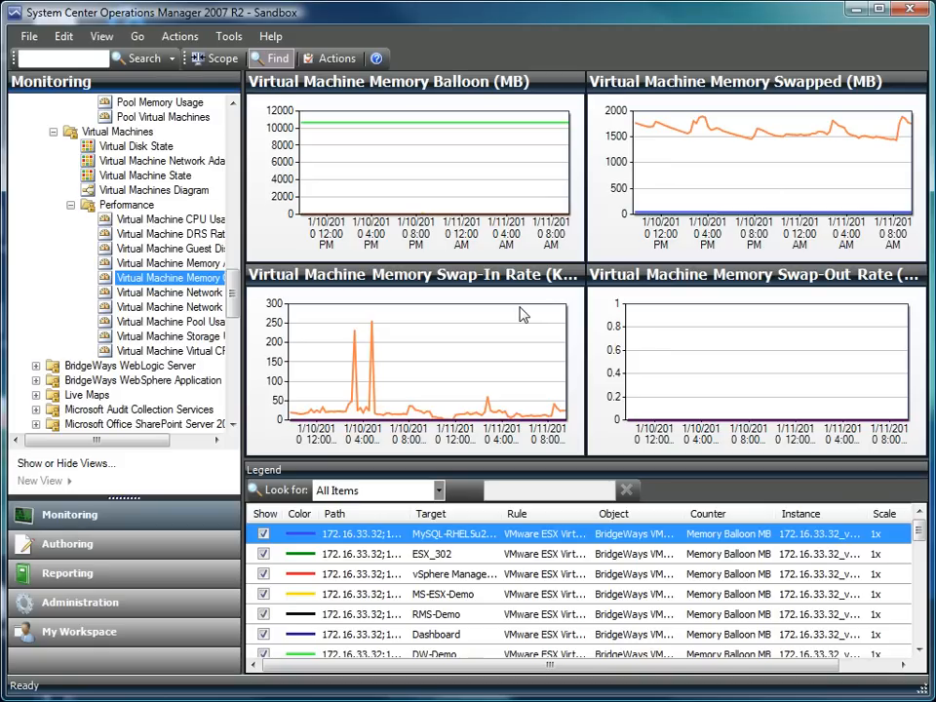
left_click(165, 350)
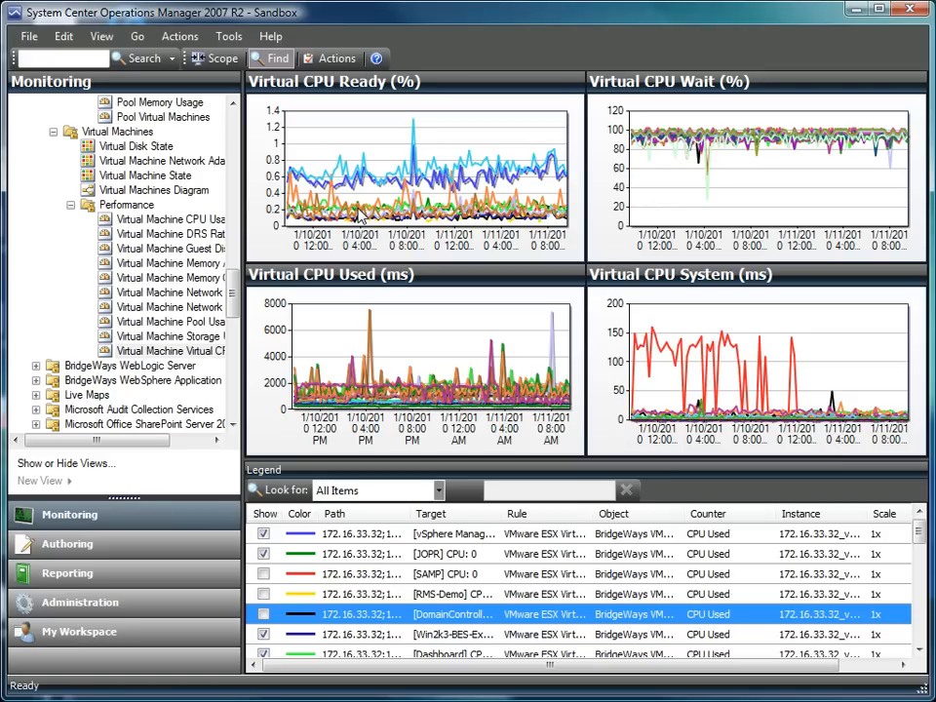
Display the Virtual CPU Ready chart's legend, and open the VMware Datastore Summary Report from the BridgeWays Reports for VMware ESX
left_click(269, 162)
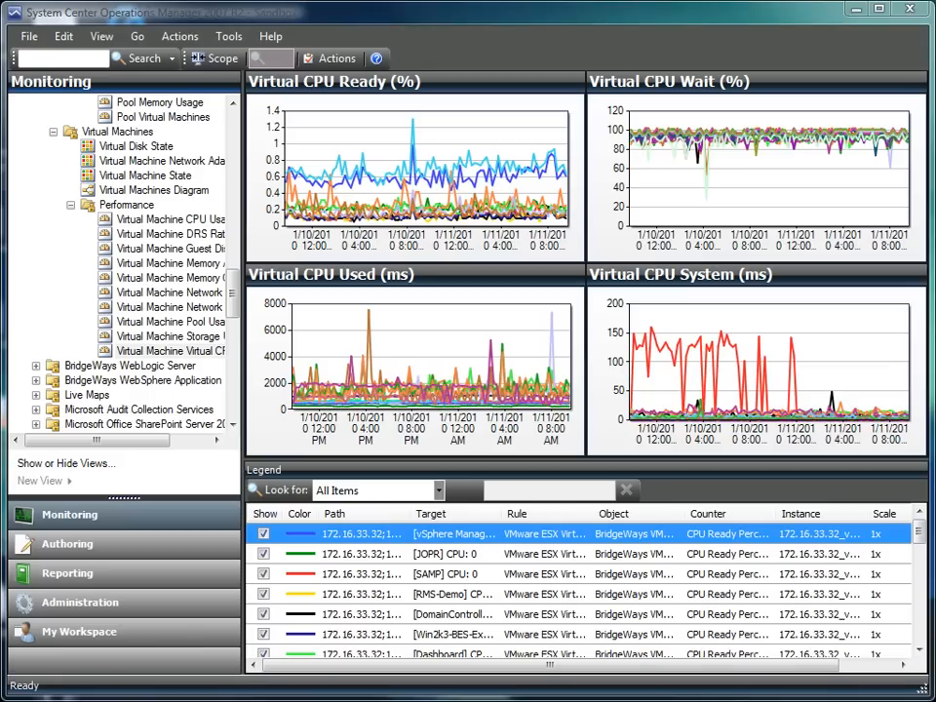
left_click(147, 583)
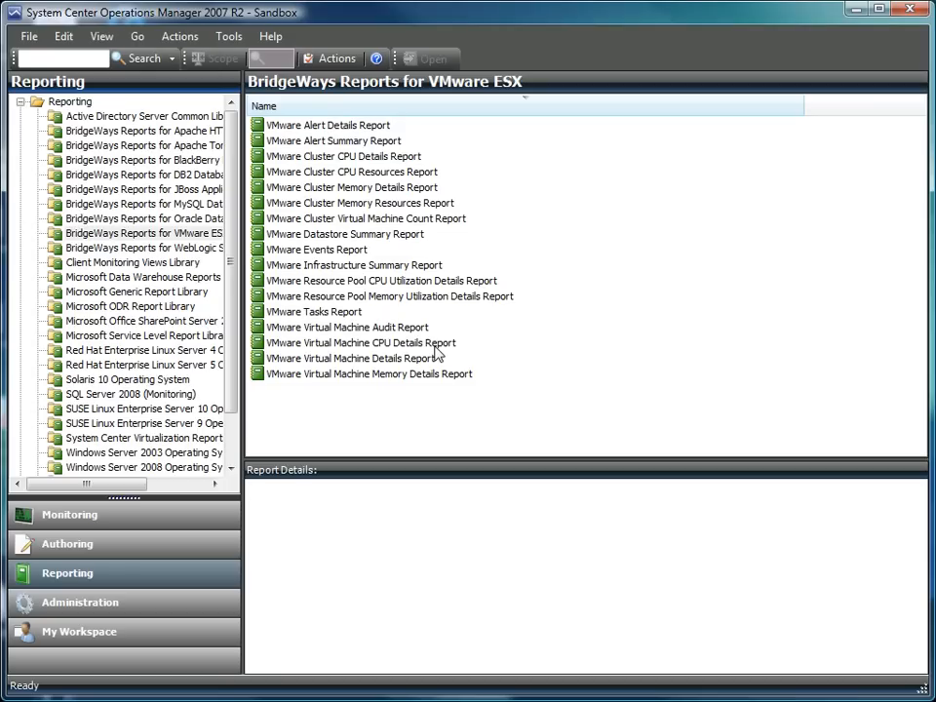
right_click(387, 250)
right_click(387, 235)
left_click(442, 297)
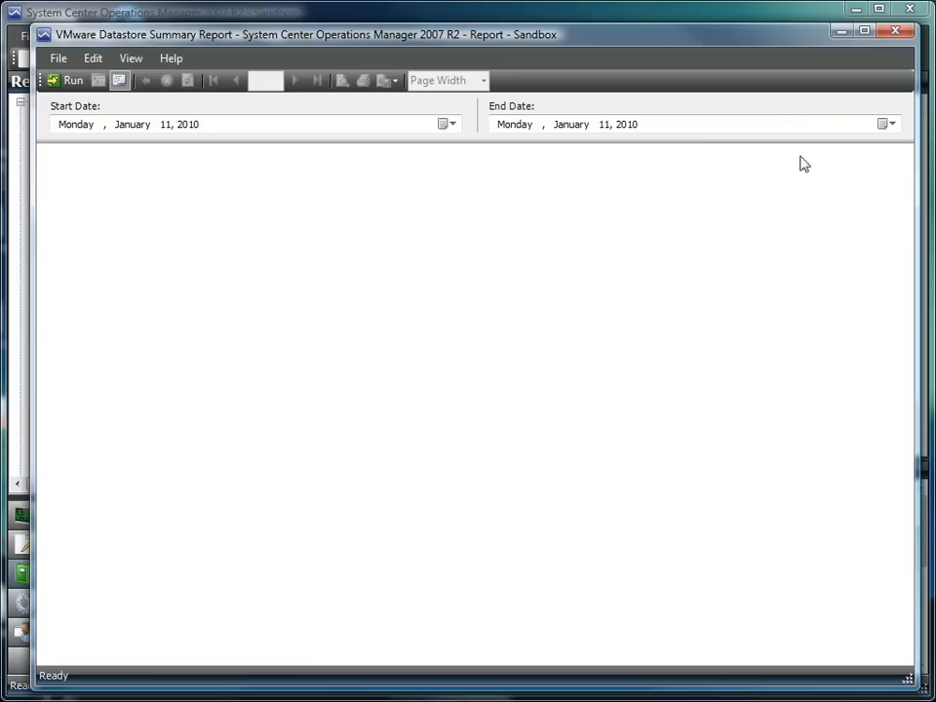
Run the VMware Datastore Summary Report for January 11, 2010, review its Datastore Used chart and table, and close the report
left_click(69, 80)
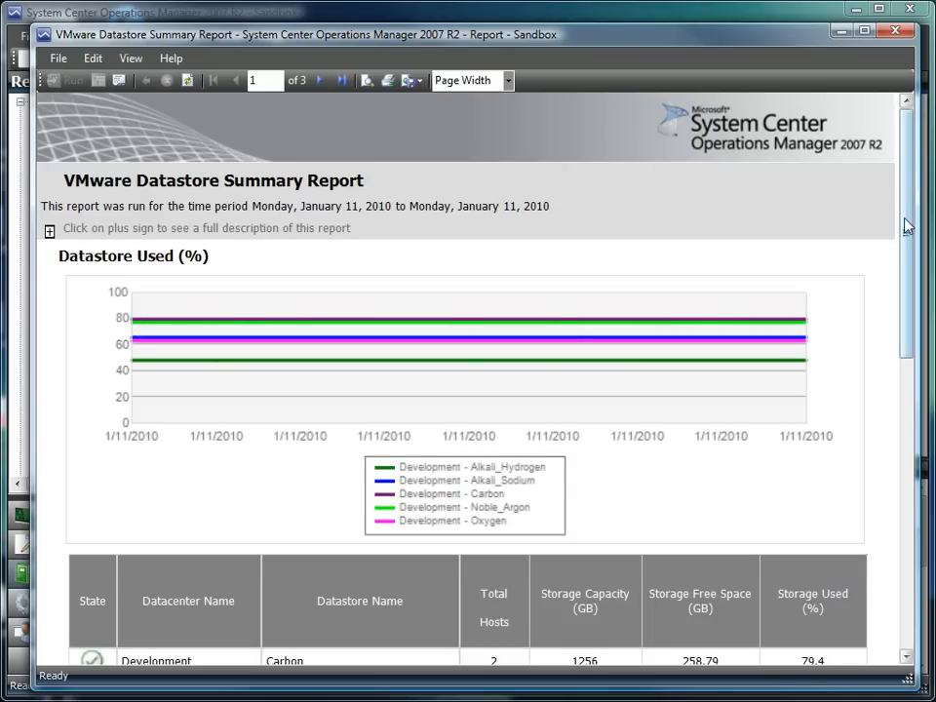
mouse_move(906, 226)
left_mouse_down()
mouse_move(907, 330)
mouse_move(908, 230)
left_mouse_up()
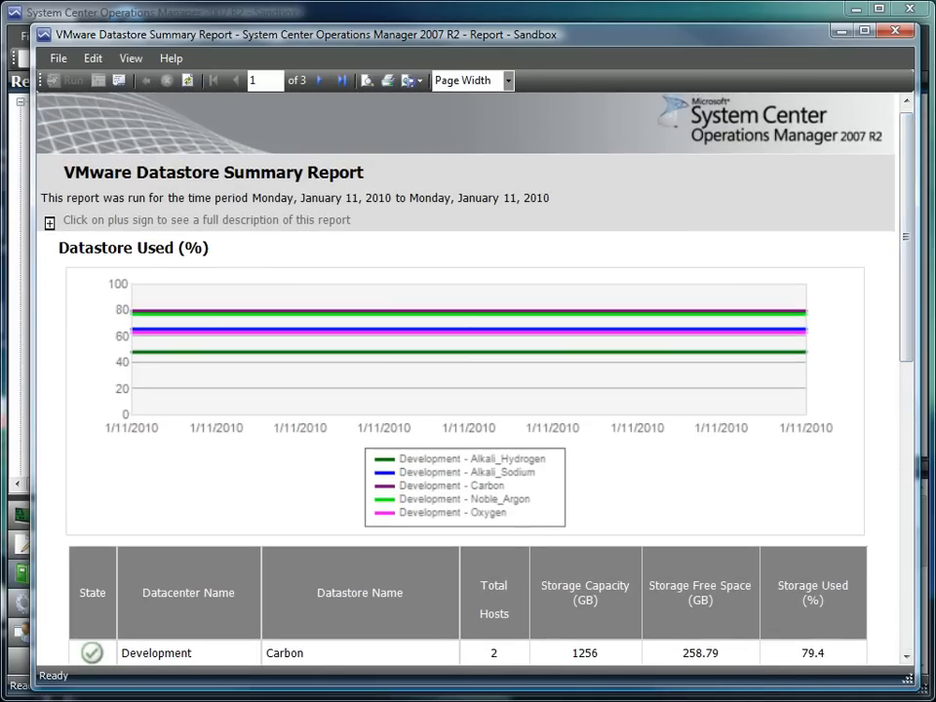
left_click(897, 32)
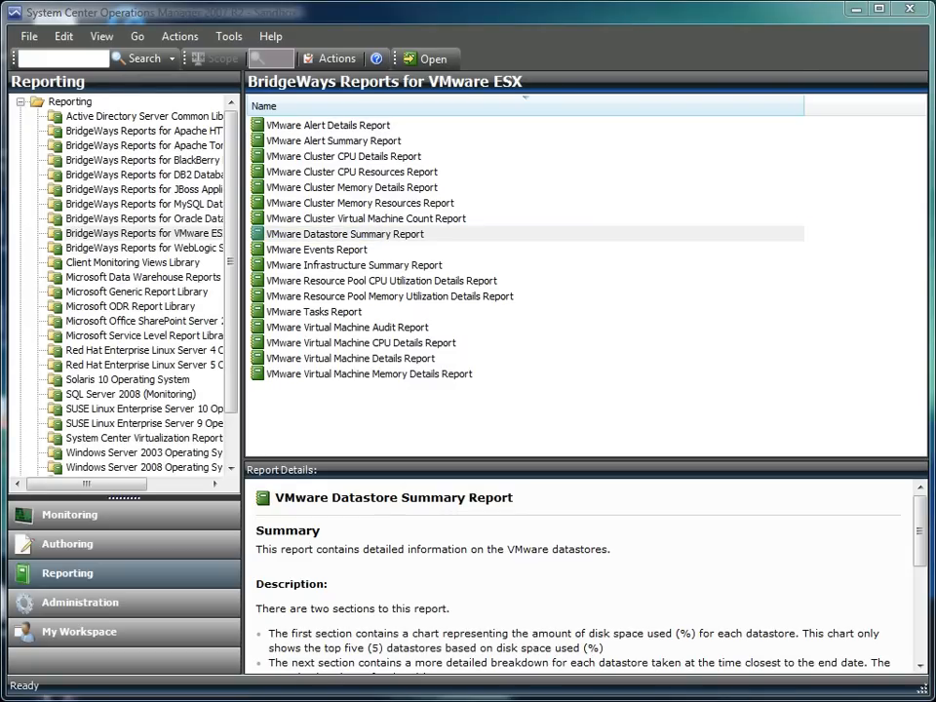